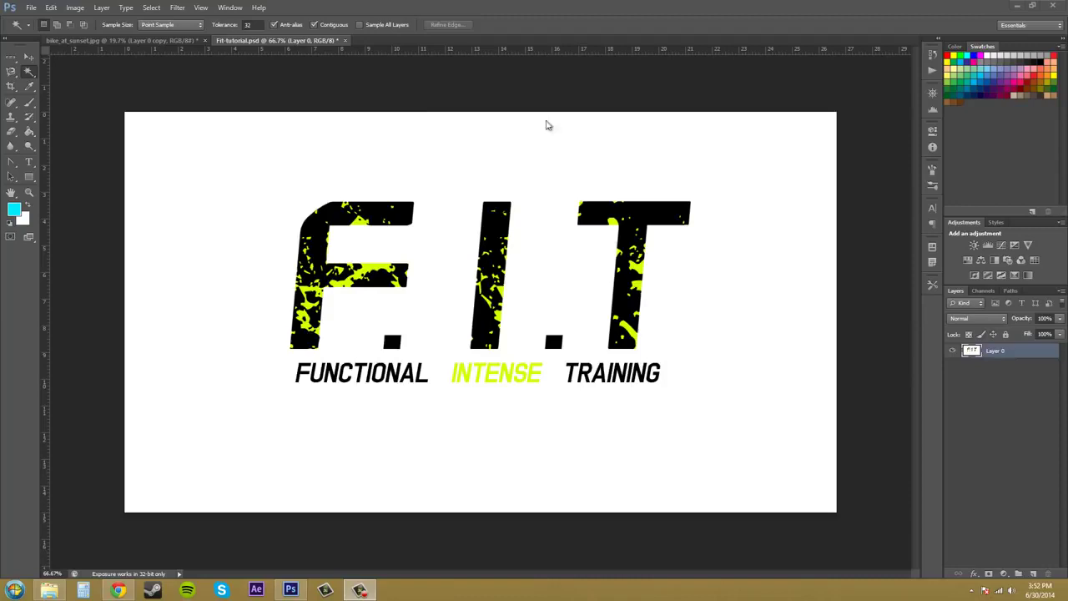
Step: Switch from the Quick Selection tool to the Magic Wand Tool using the toolbox flyout
right_click(33, 73)
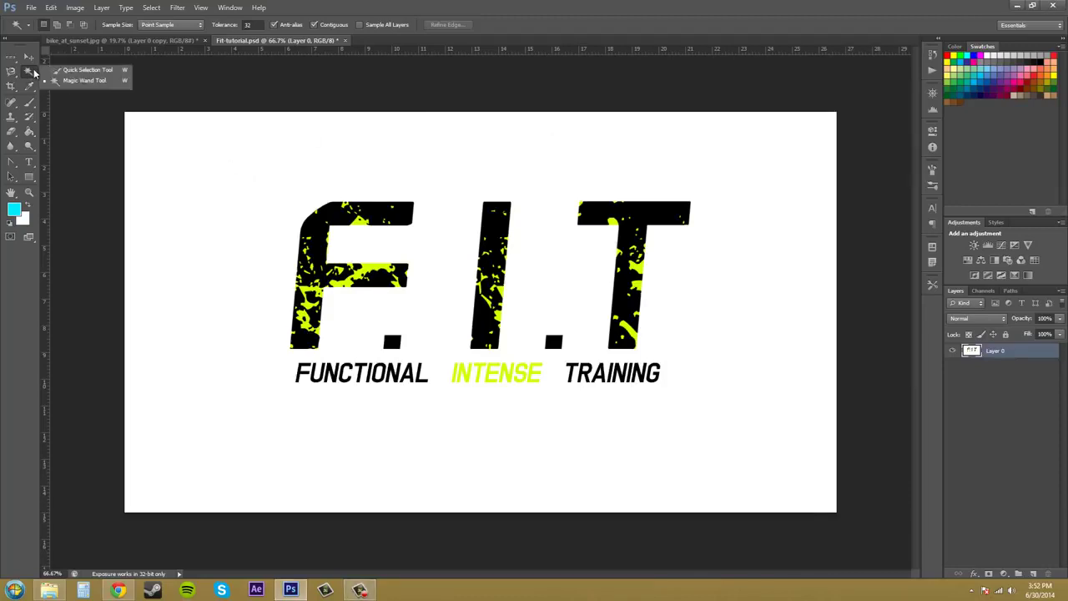
left_click(96, 80)
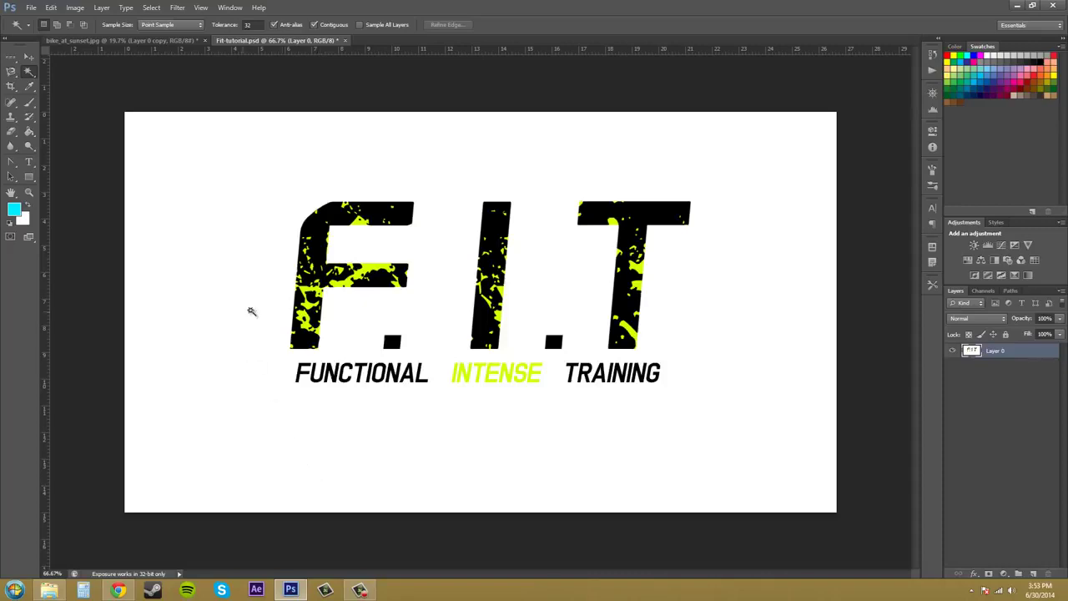
Step: Magic Wand-select the logo's white background, delete it to transparency, and deselect
left_click(240, 247)
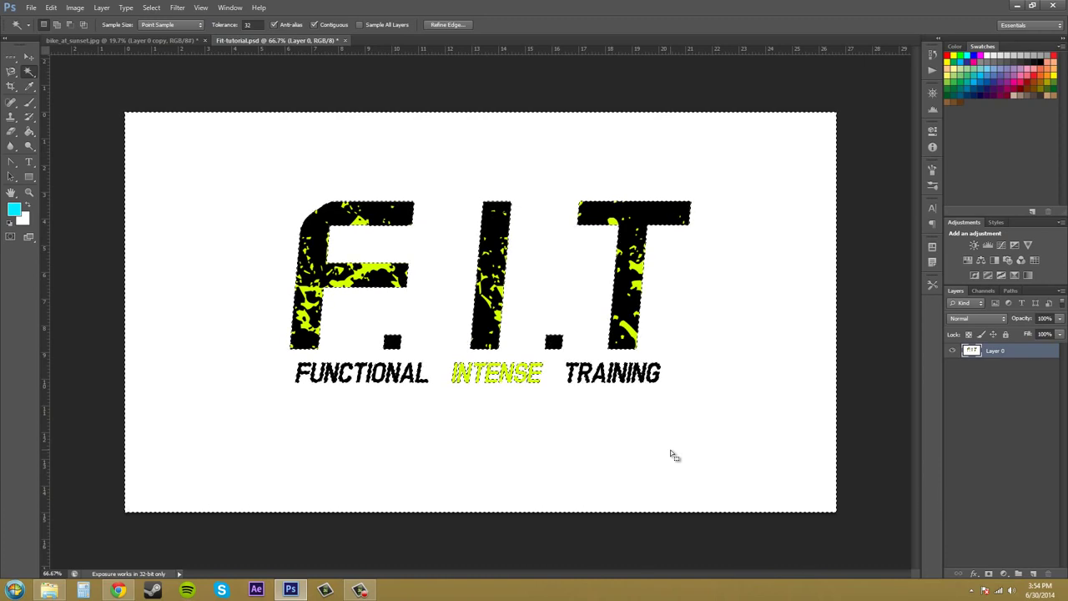
key("Delete")
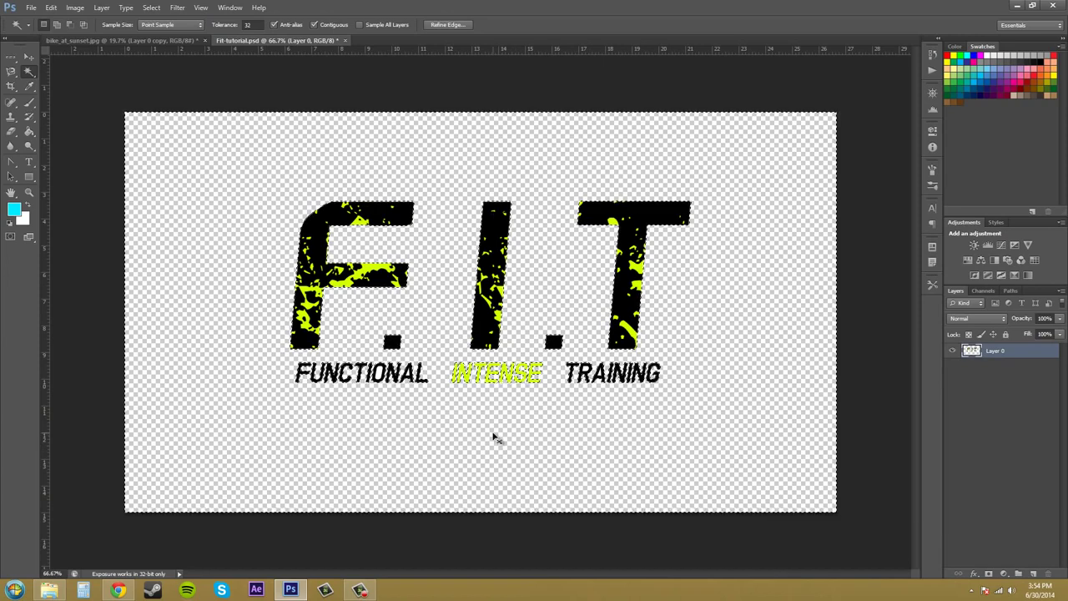
key("ctrl+d")
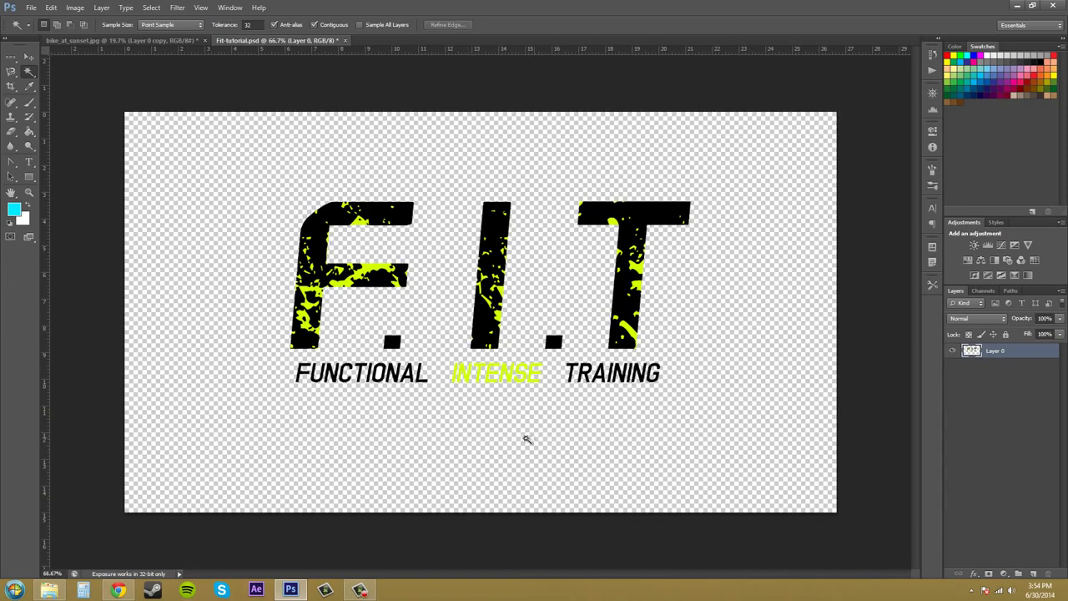
key("z")
left_click_drag(376, 376, 429, 380)
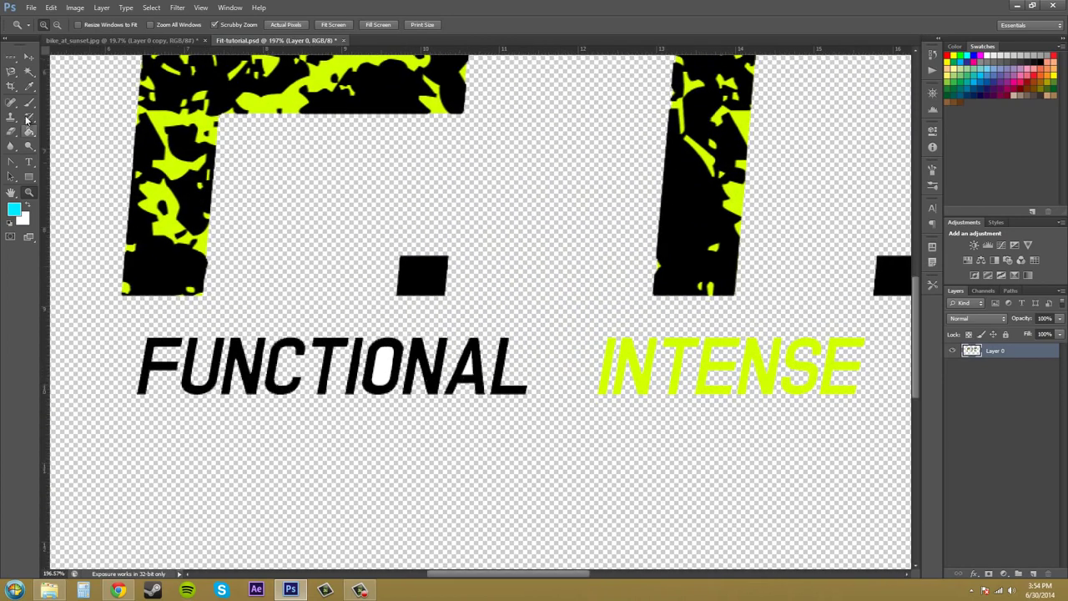
left_click(29, 73)
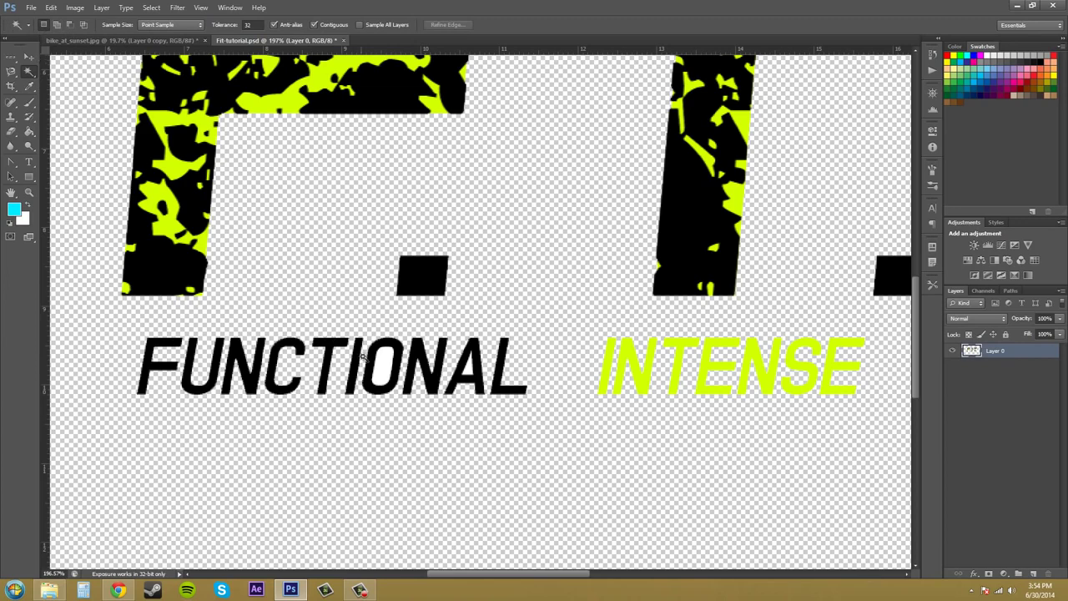
left_click(387, 372)
left_click_drag(571, 574, 667, 574)
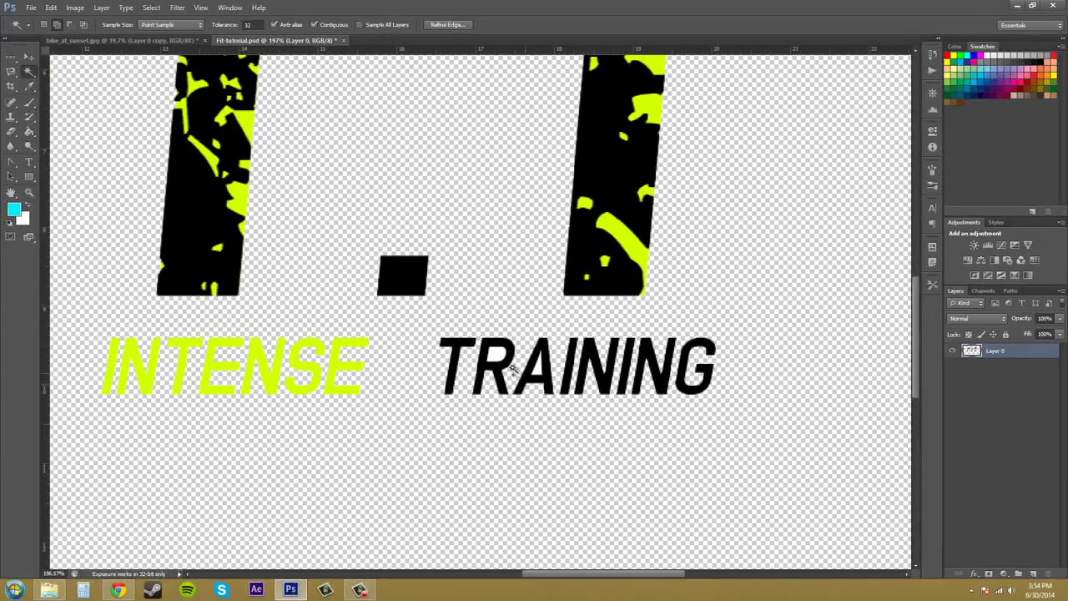
left_click(499, 357)
left_click(540, 374, "shift")
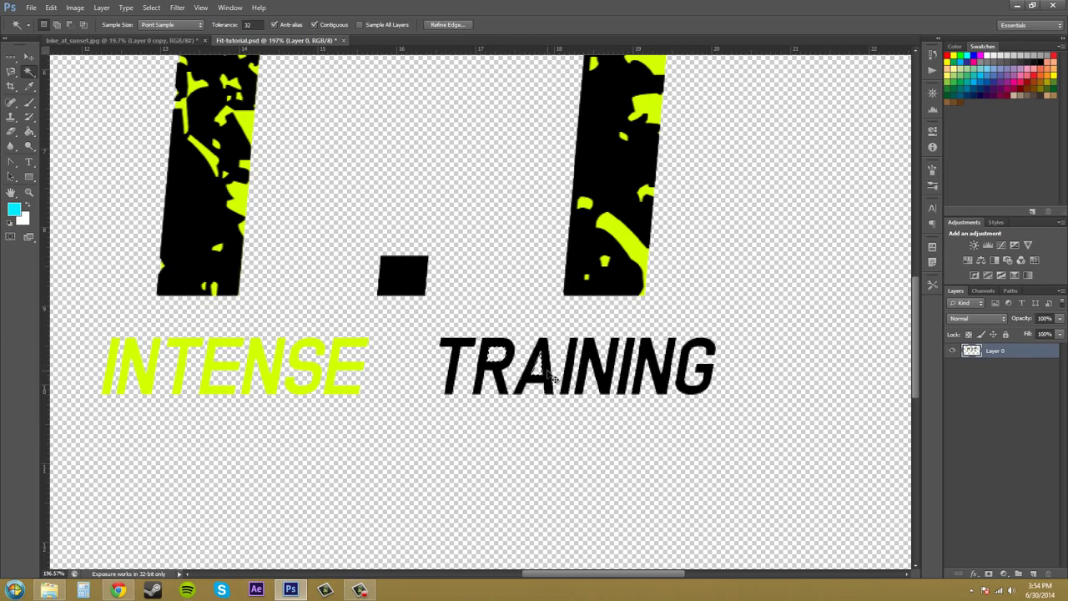
key("ctrl+d")
scroll(609, 460, "down", 1)
scroll(608, 460, "up", 1)
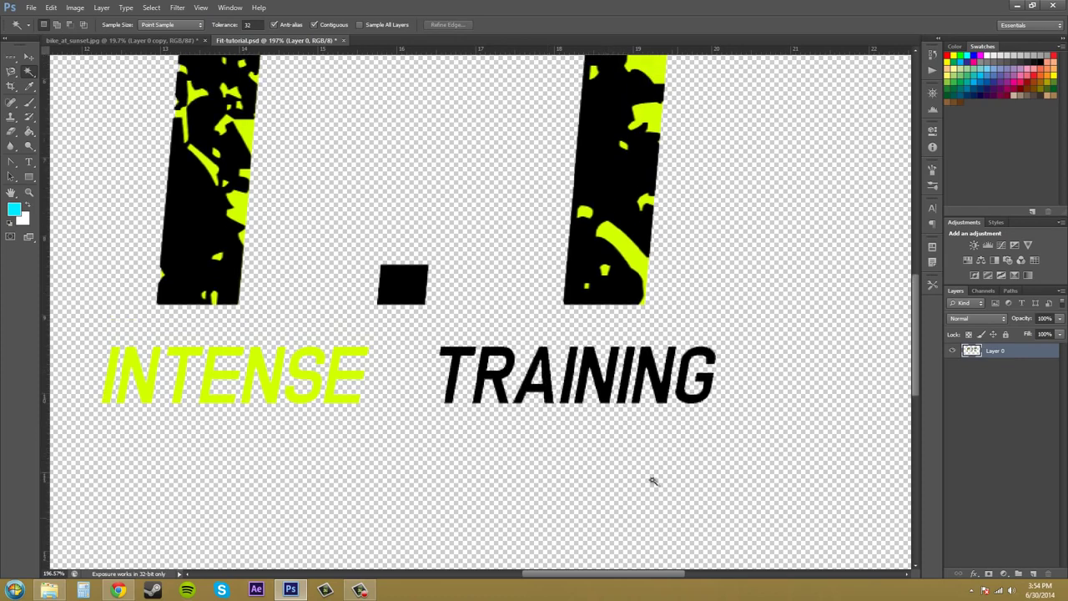
key("z")
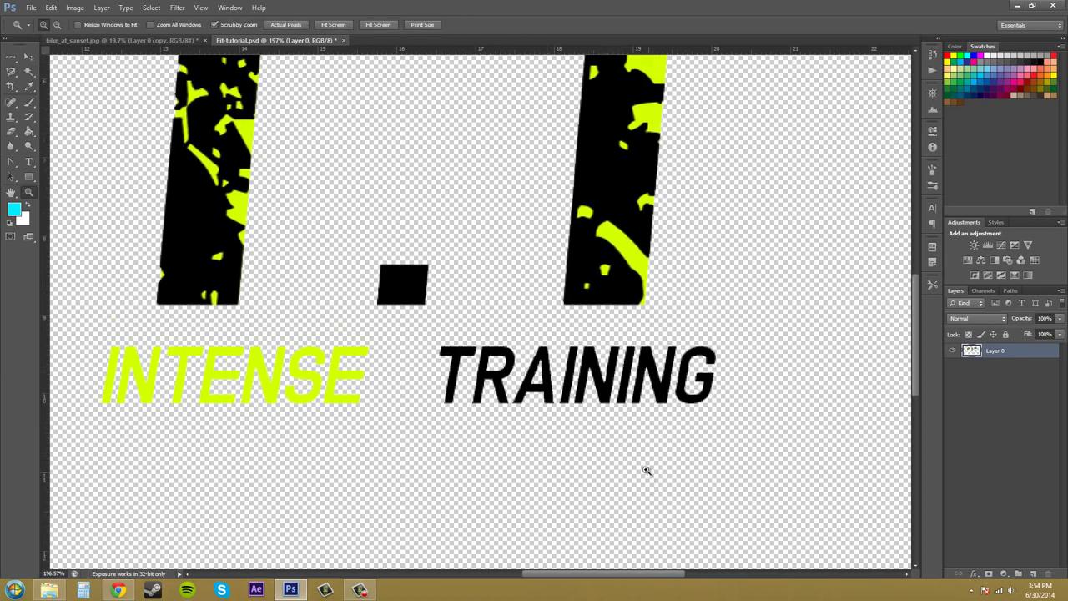
left_click_drag(608, 448, 567, 452)
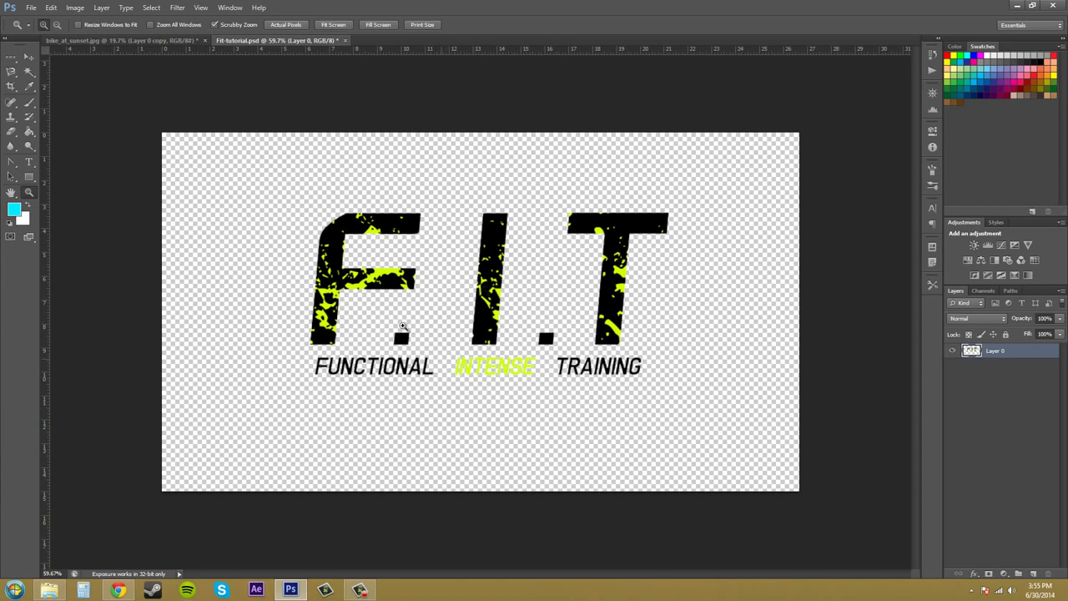
left_click(29, 72)
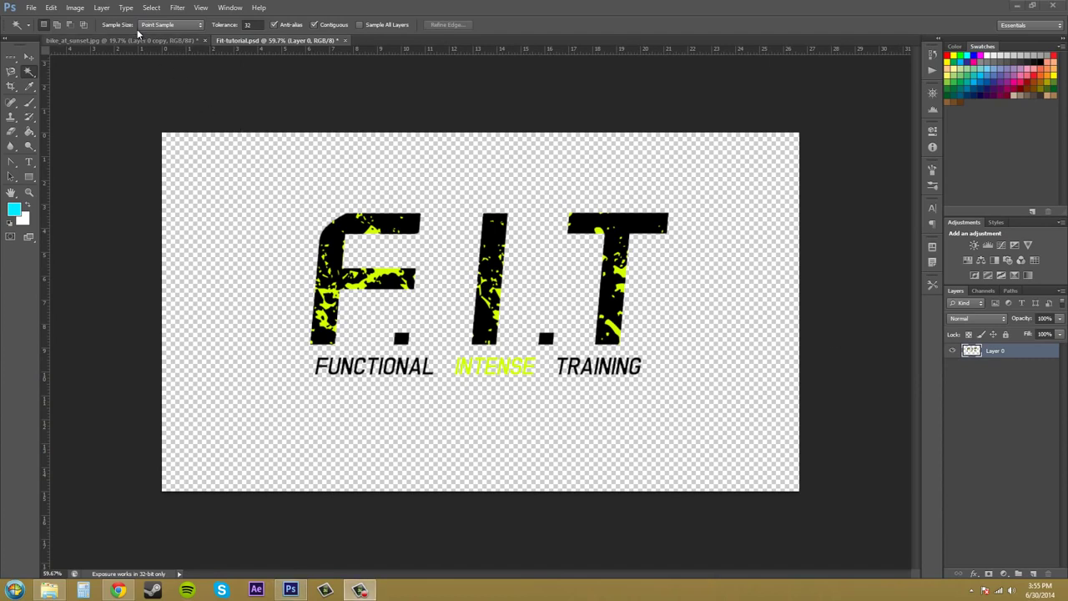
left_click(194, 31)
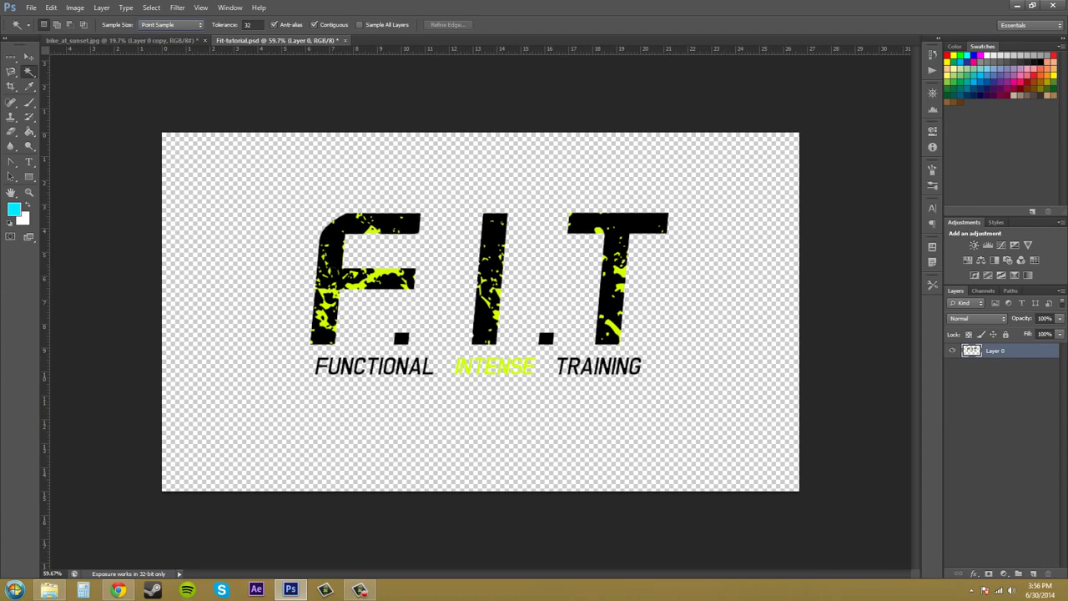
key("F12")
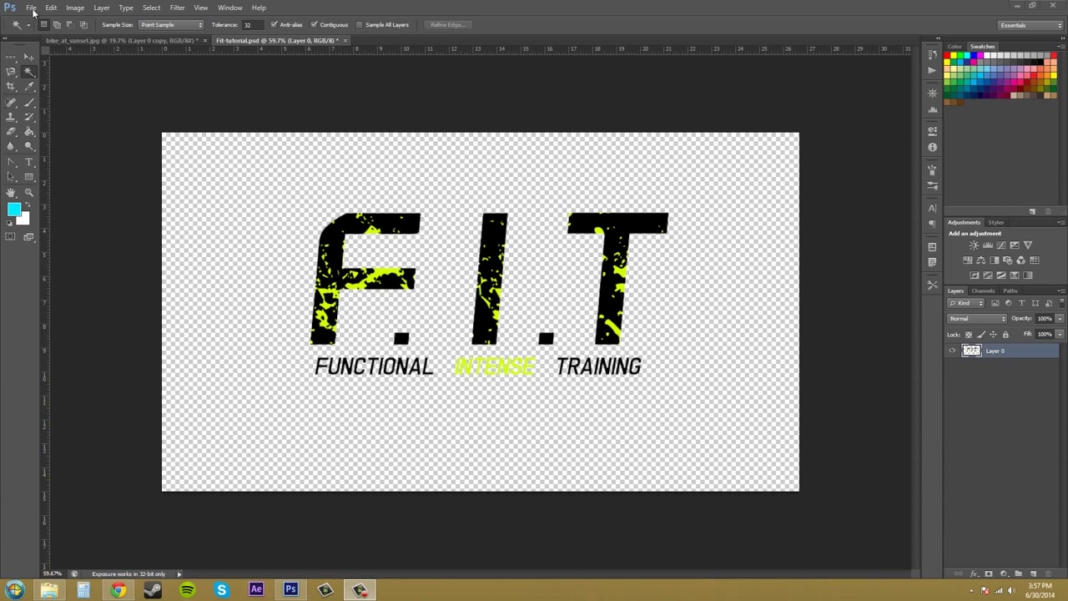
Step: In bike_at_sunset.jpg, select the bright sky with the Magic Wand at Tolerance 100
left_click(88, 40)
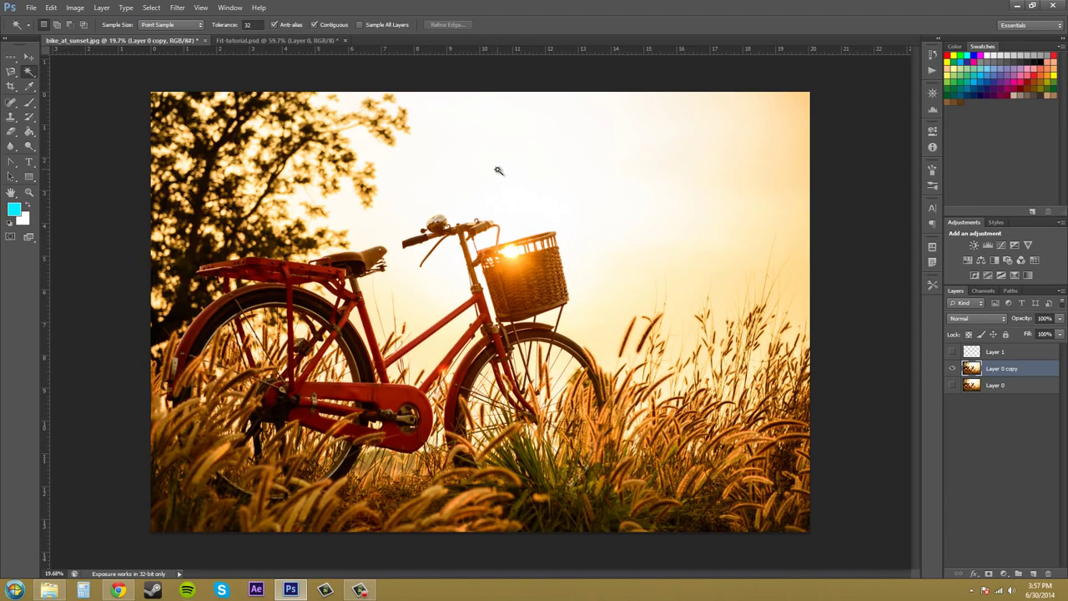
left_click(498, 170)
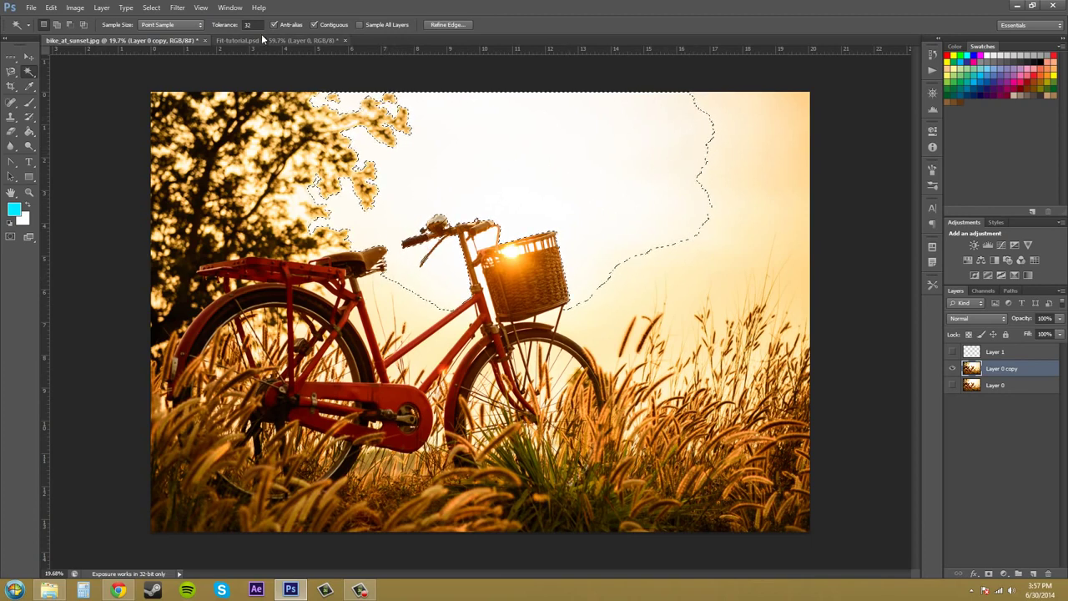
left_click(224, 27)
type("100")
key("Return")
left_click(524, 152)
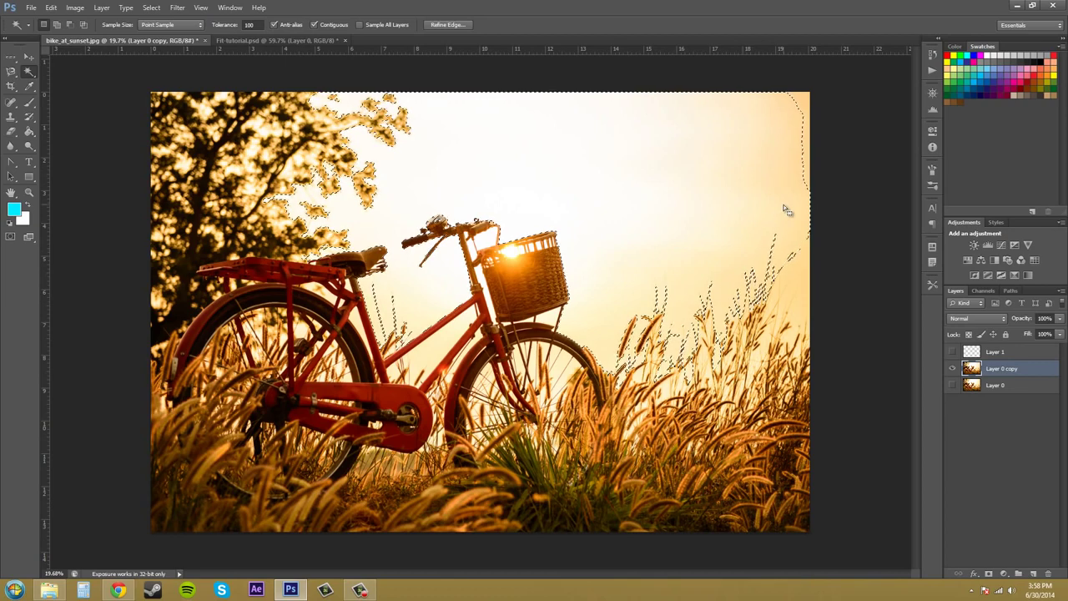
Step: Delete the selected sky and the sky inside the frame triangle, then select inside the rear wheel
key("Delete")
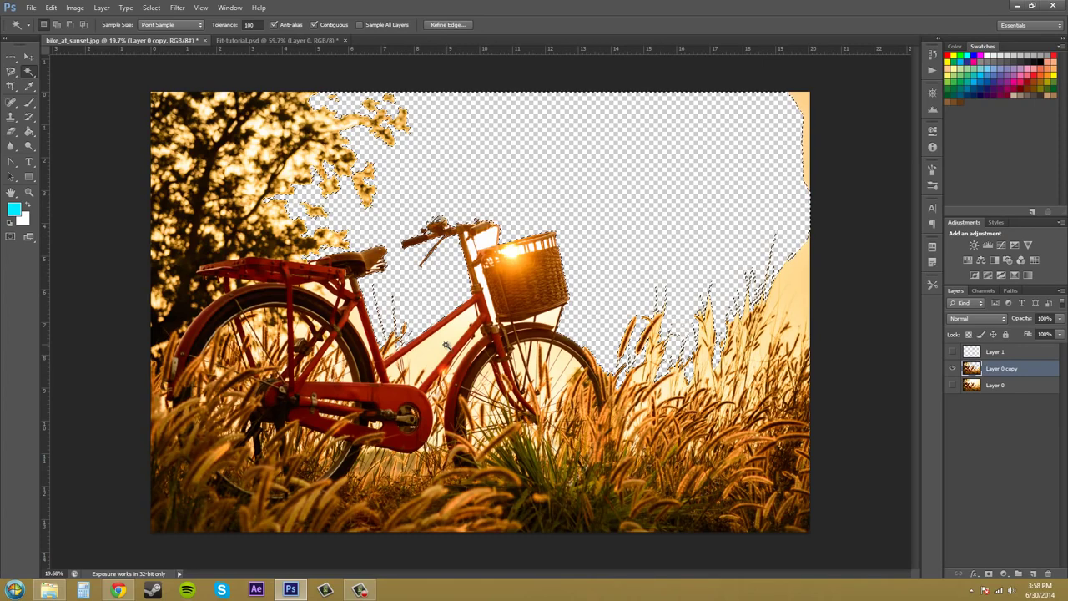
key("ctrl+d")
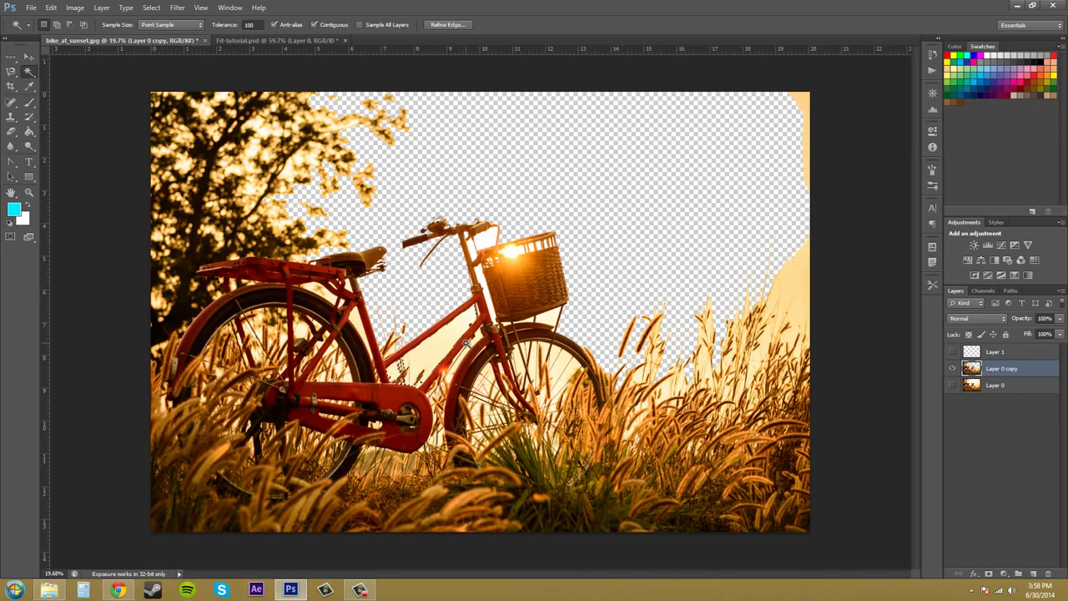
left_click(463, 343)
key("Delete")
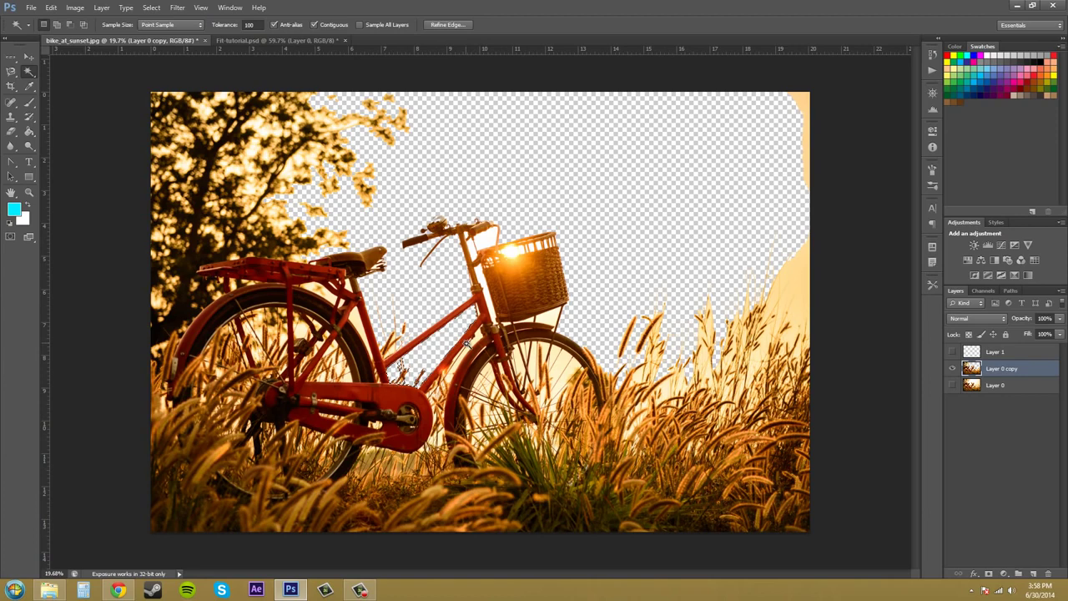
left_click(569, 367)
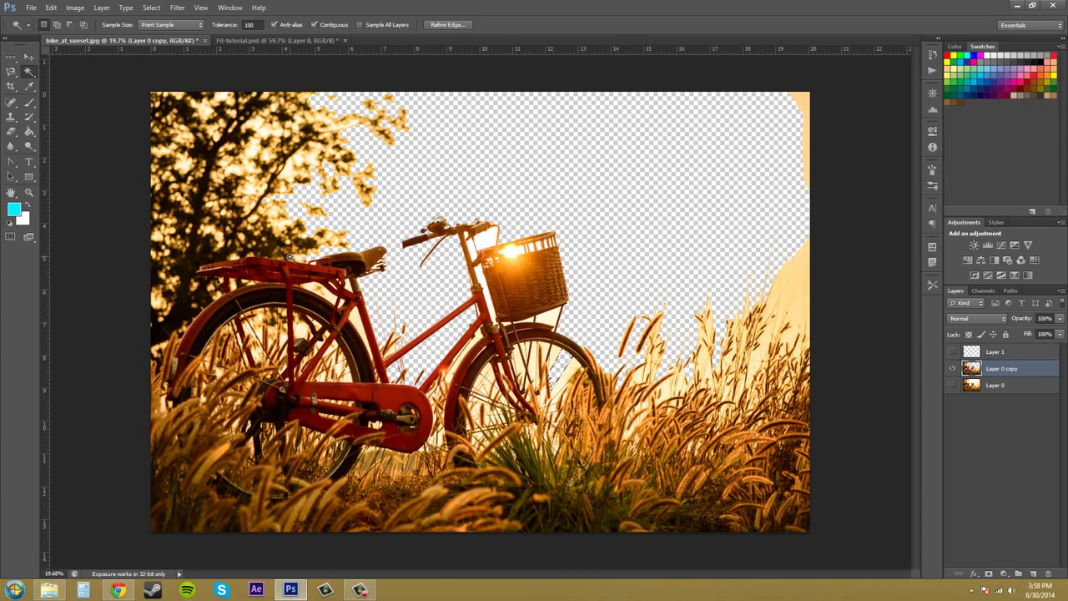
Step: Revert through the History panel to the state before the sky was deleted
left_click(501, 241)
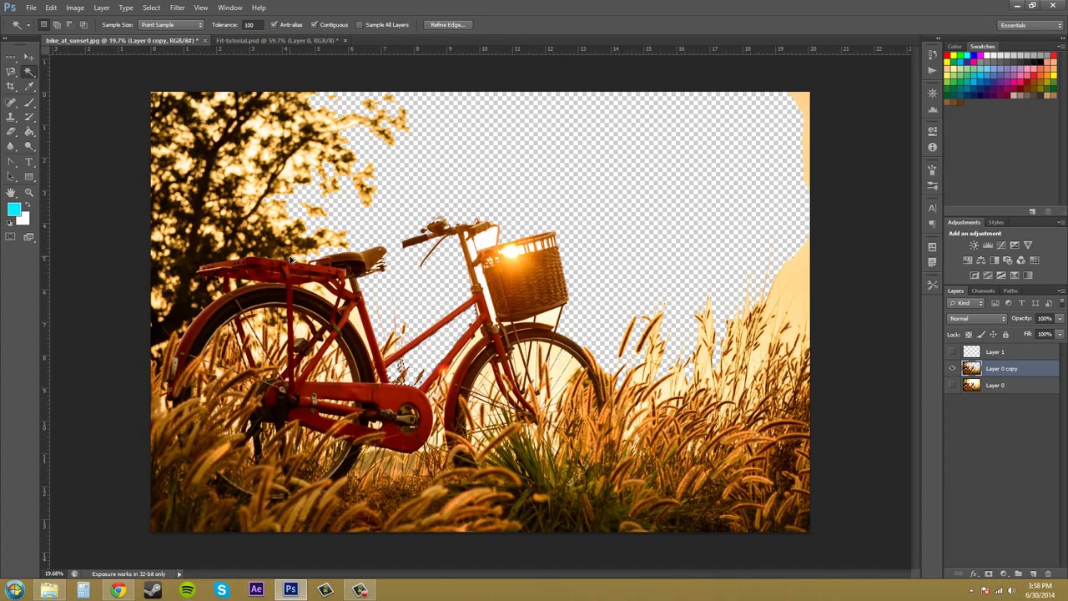